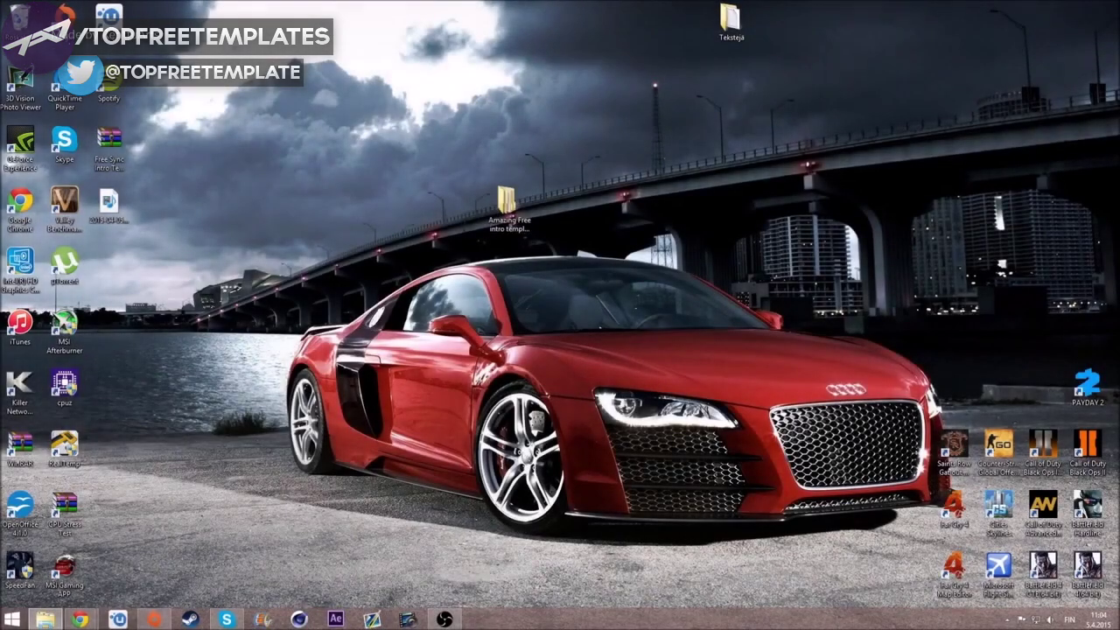
Open the READ BEFORE EDITING! PART 1 notes from the template's OPEN FIRST!!! PART 1 folder.
double_click(517, 212)
mouse_move(649, 432)
left_mouse_down()
mouse_move(705, 462)
mouse_move(767, 475)
left_mouse_up()
double_click(359, 204)
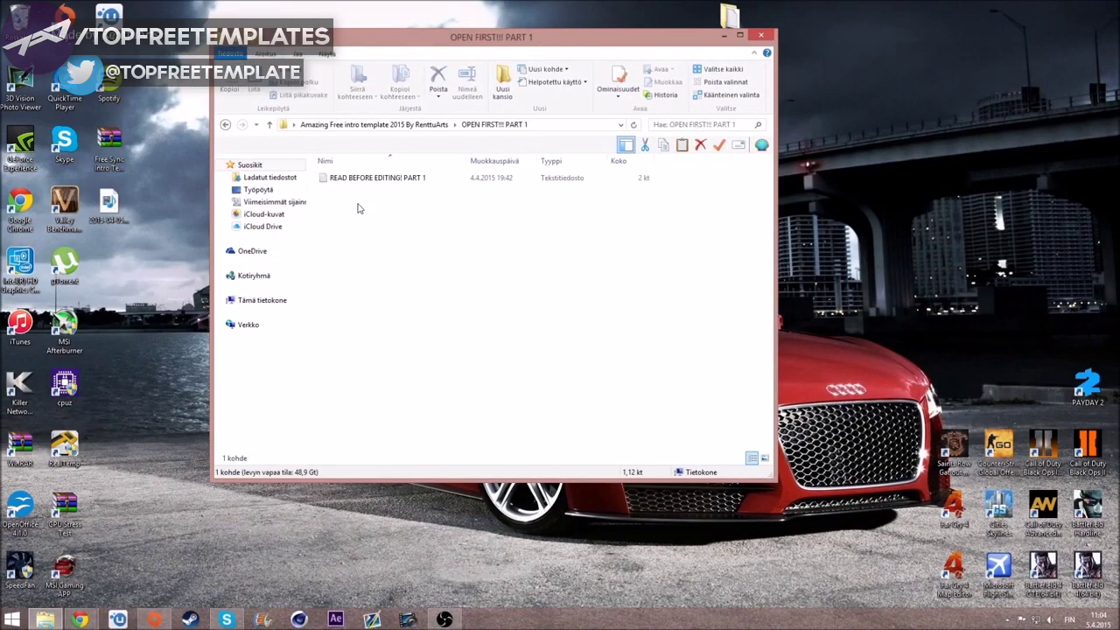
left_click(387, 178)
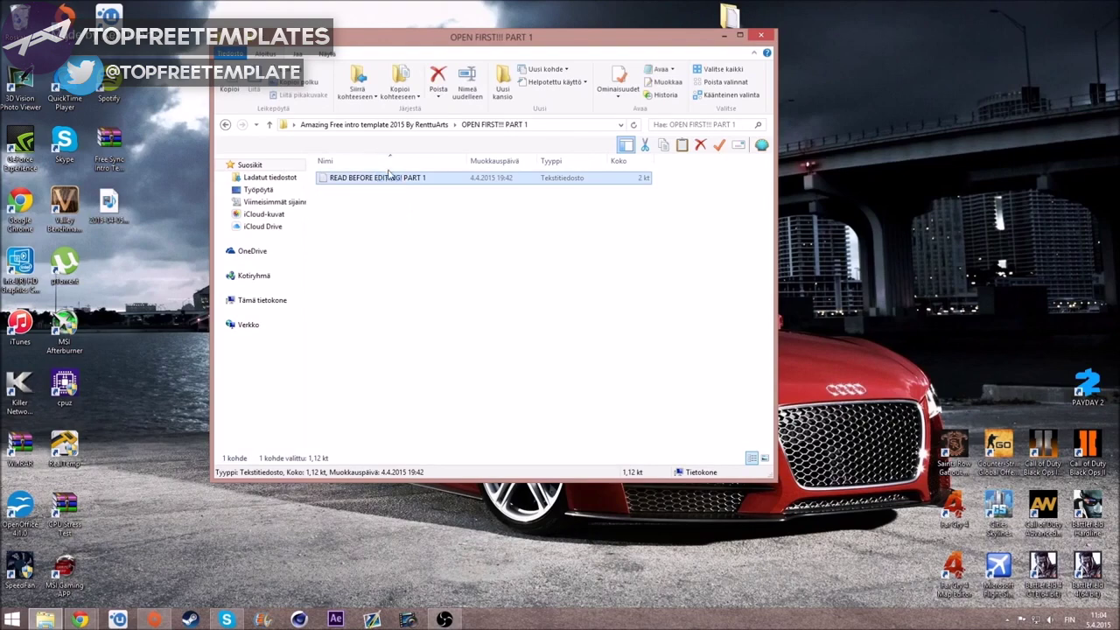
double_click(420, 180)
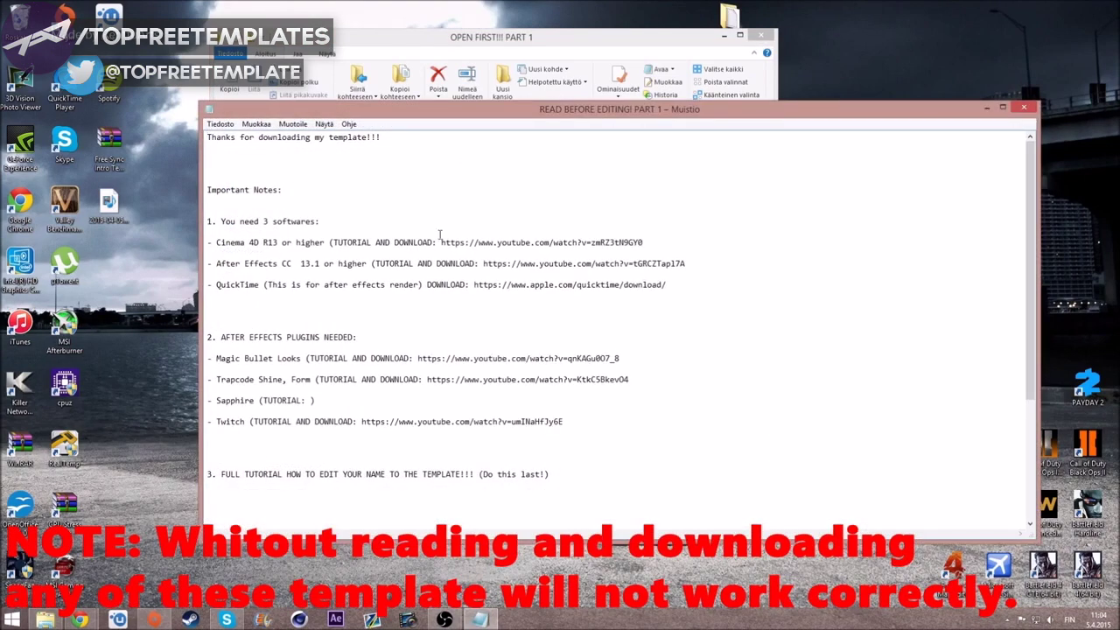
Scroll through the read-me notes in Notepad, then close them.
scroll(441, 234, "down", 3)
scroll(446, 254, "down", 1)
scroll(455, 271, "up", 1)
scroll(467, 290, "up", 3)
scroll(465, 290, "down", 3)
scroll(465, 290, "down", 2)
scroll(466, 289, "down", 1)
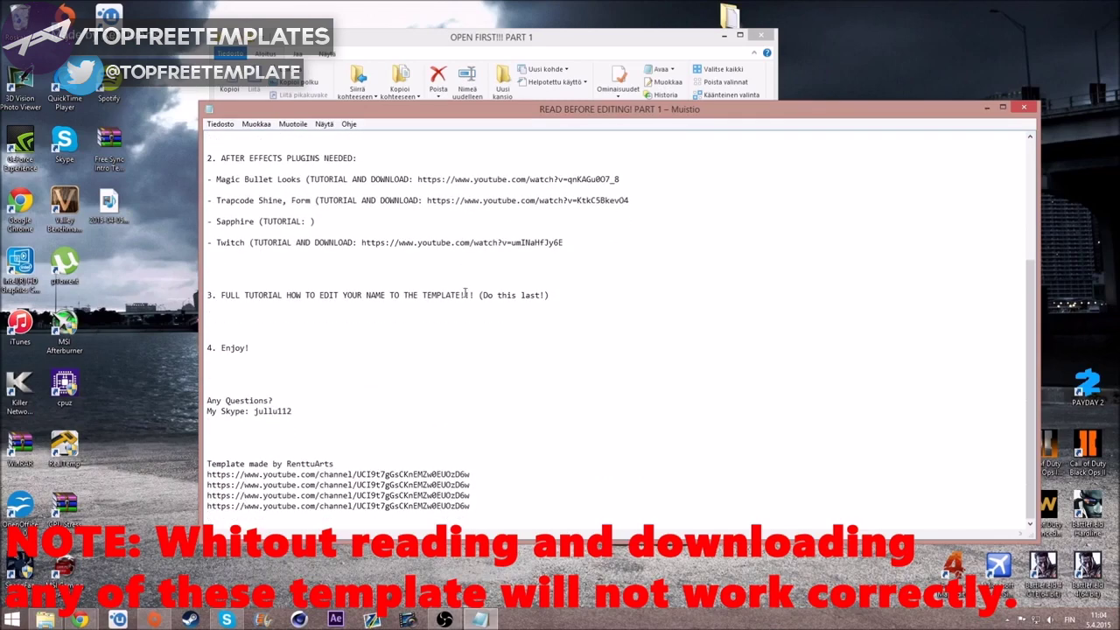
scroll(465, 294, "up", 3)
scroll(463, 290, "up", 2)
scroll(420, 253, "up", 1)
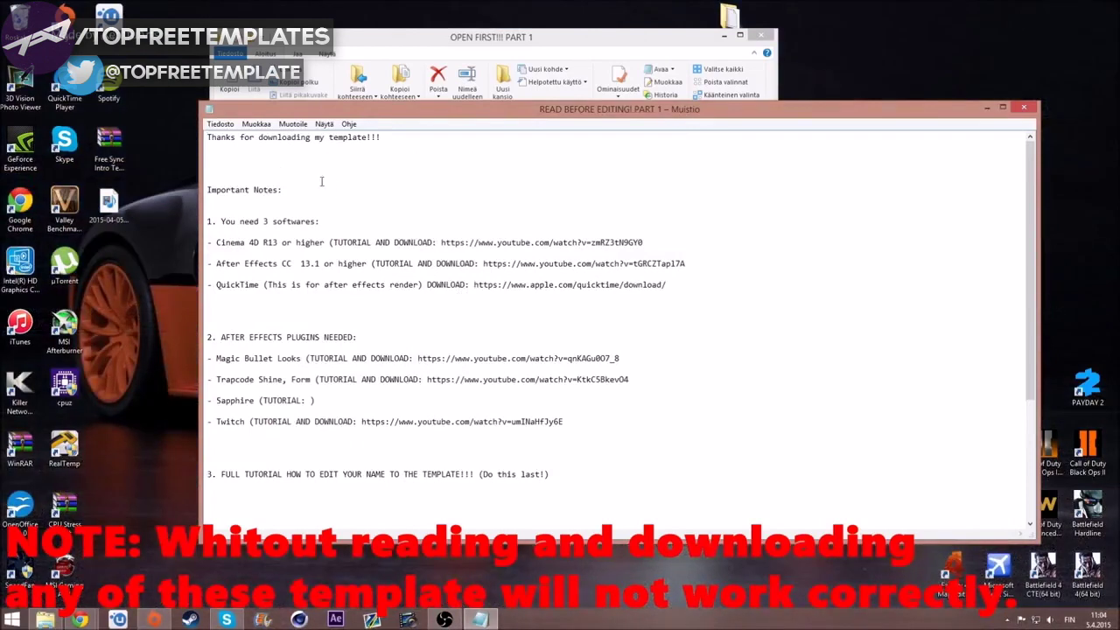
left_click(1025, 109)
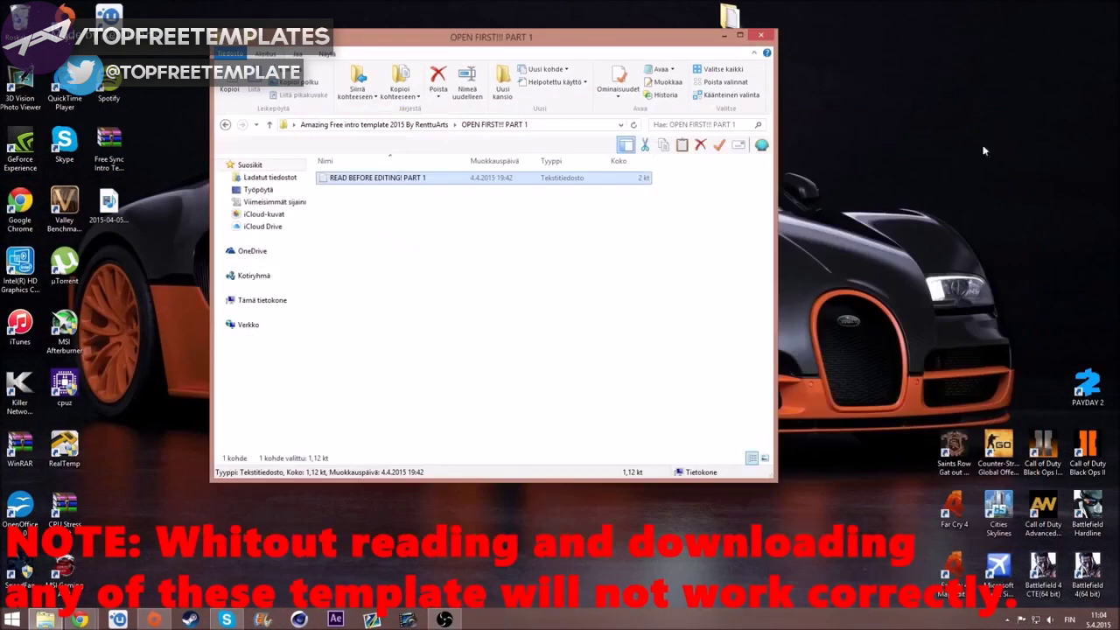
Go back to the template folder and open Cinema File from the Cinema 4D PART 2 folder.
left_click(225, 126)
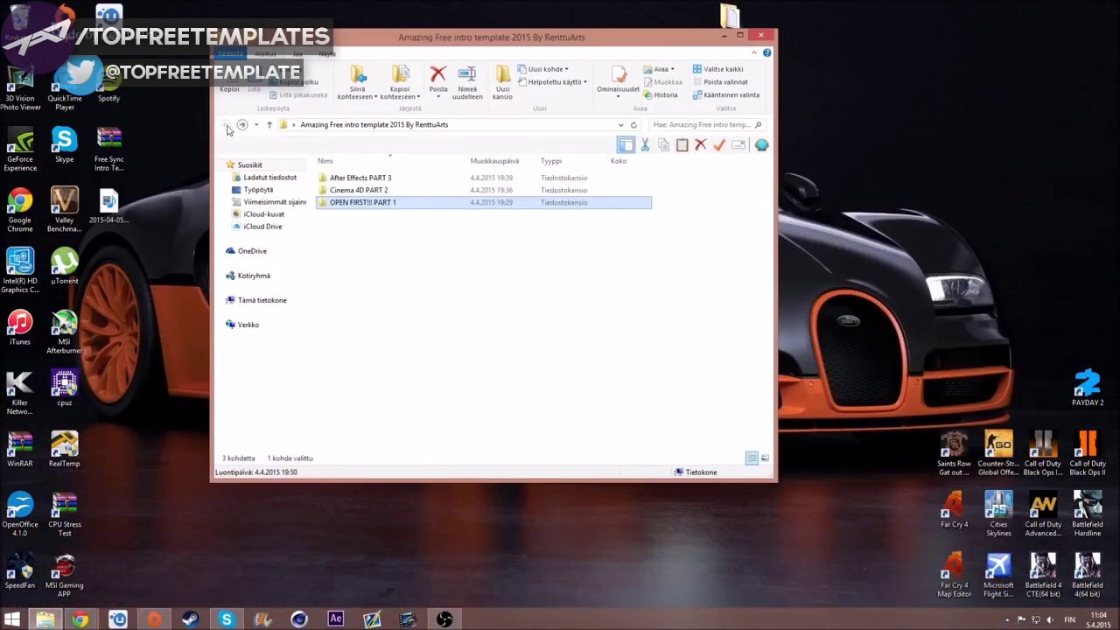
double_click(393, 193)
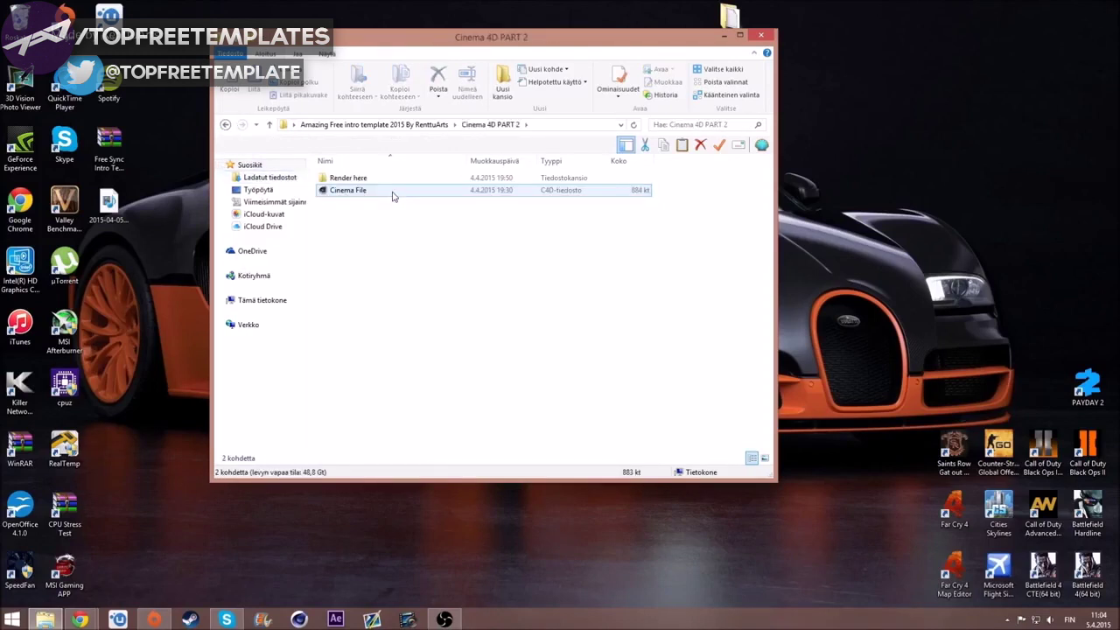
left_click(393, 193)
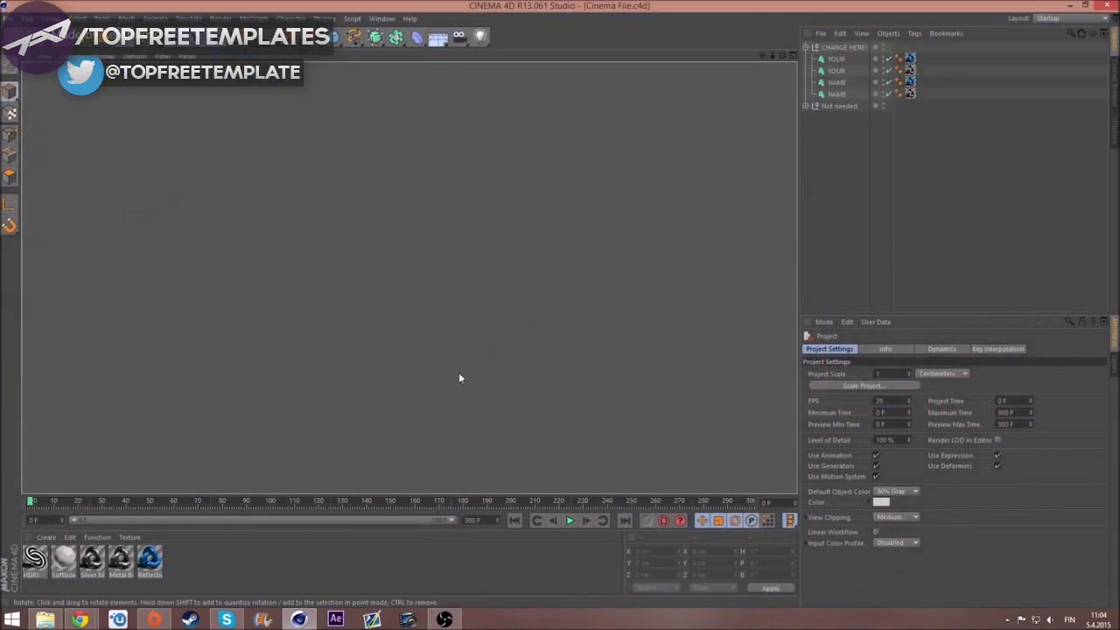
Change both YOUR MoText objects' text to 'My'.
mouse_move(32, 505)
left_mouse_down()
mouse_move(504, 462)
mouse_move(376, 440)
mouse_move(374, 428)
mouse_move(234, 420)
mouse_move(536, 417)
left_mouse_up()
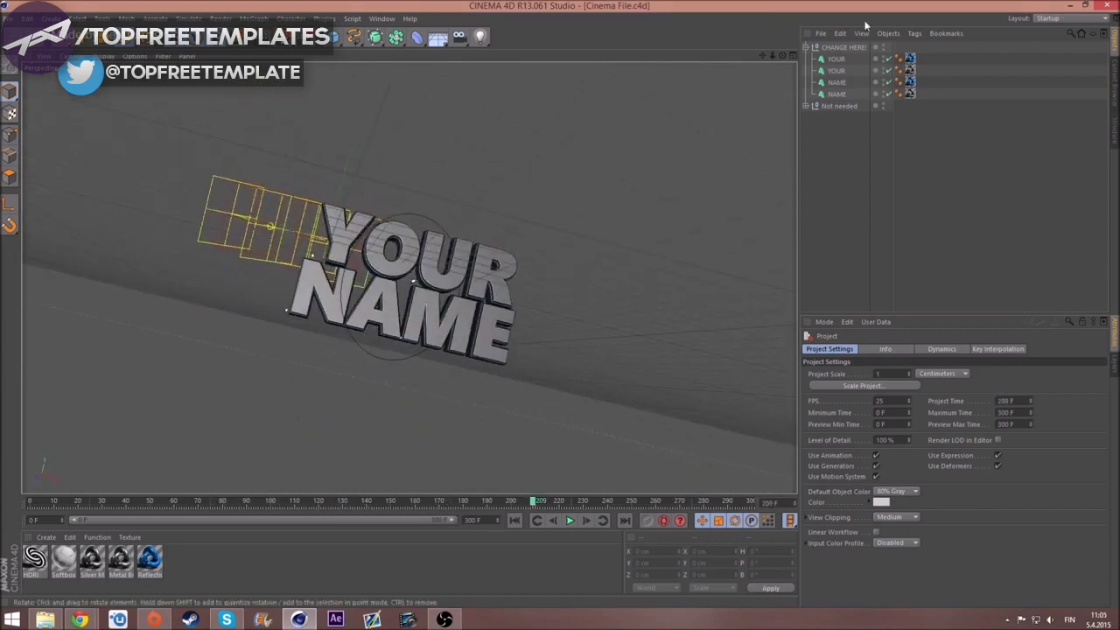
left_click(853, 71)
left_click(837, 58, "shift")
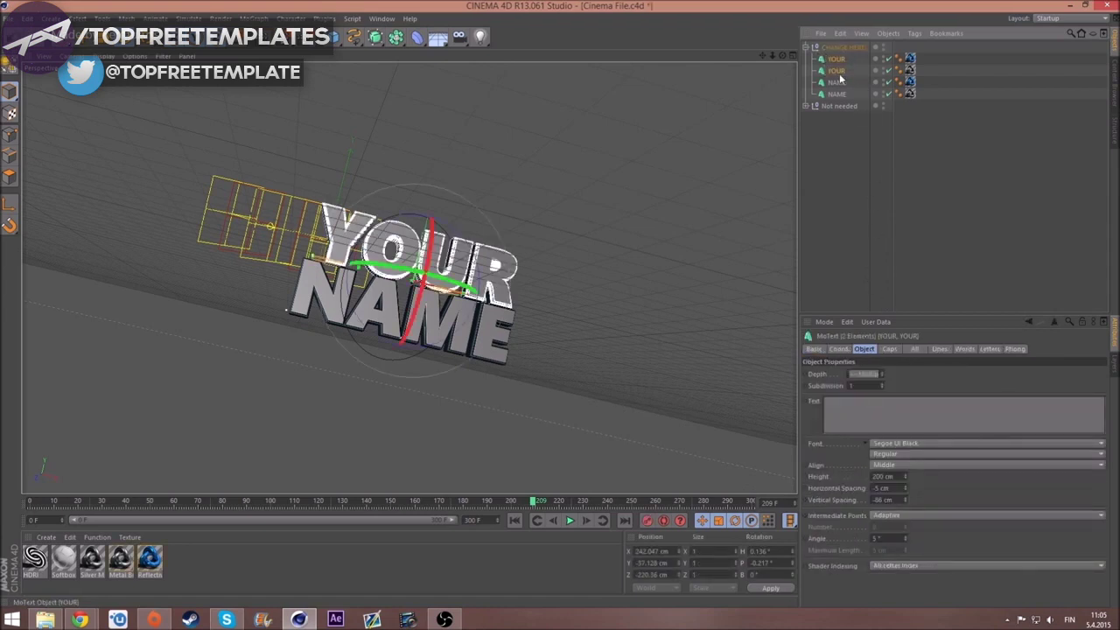
left_click(855, 404)
type("My")
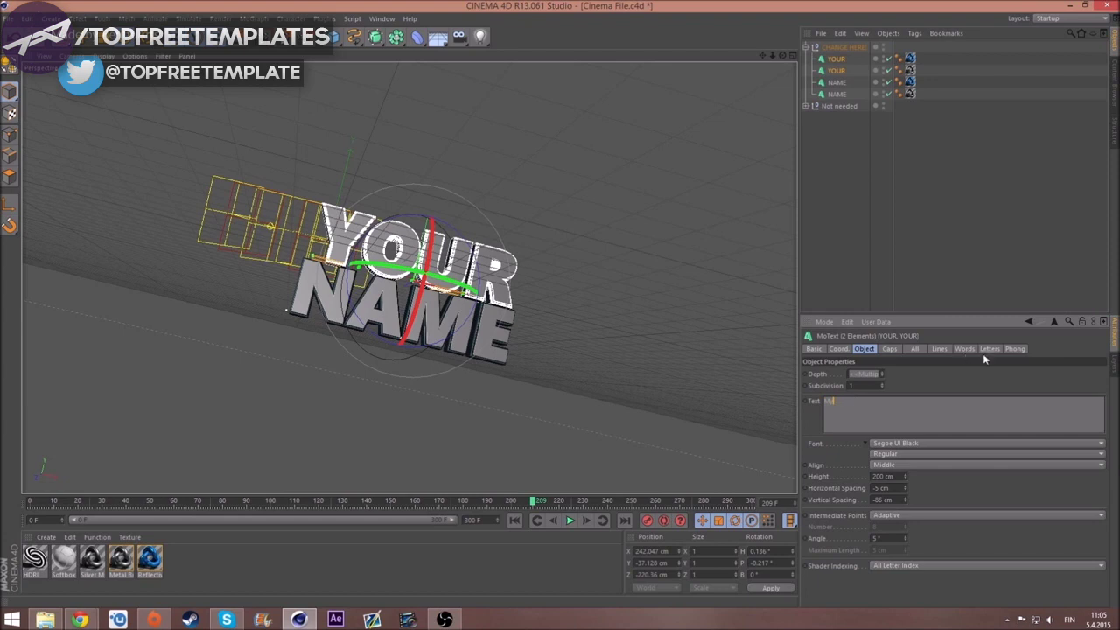
left_click(854, 124)
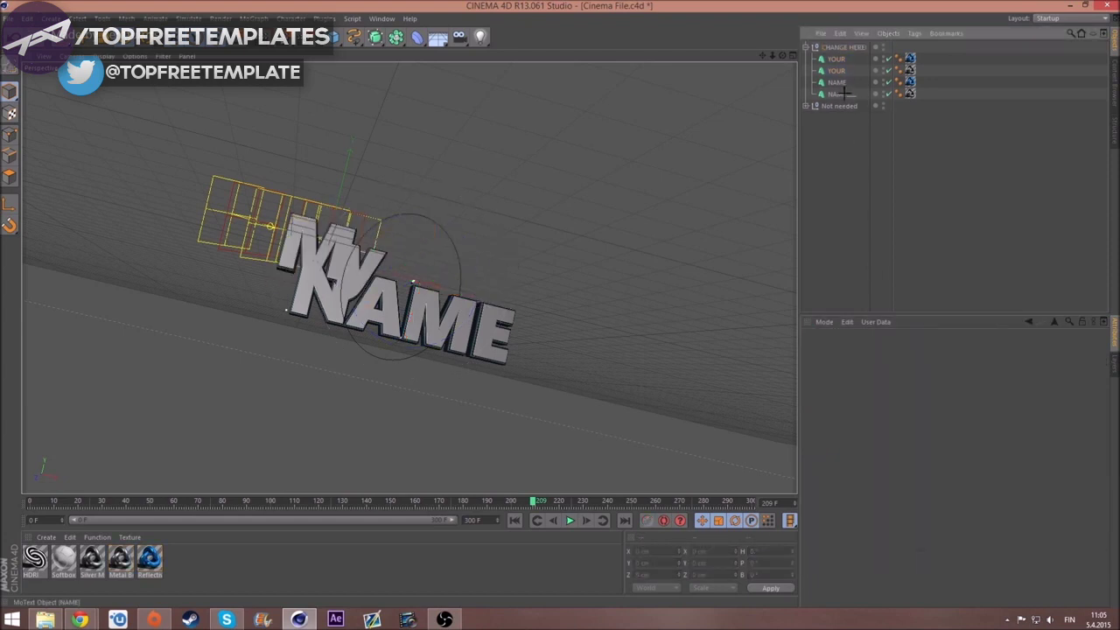
Change both NAME MoText objects' text to 'Name' and scrub the timeline to check.
left_click(834, 81)
left_click(836, 94, "shift")
left_click(871, 405)
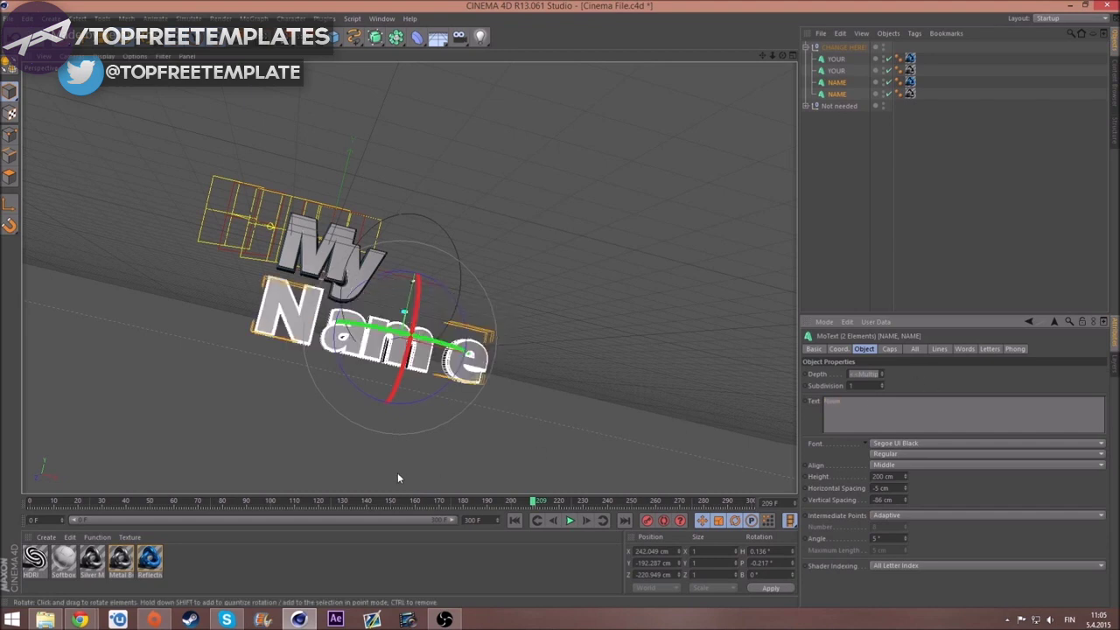
mouse_move(534, 503)
left_mouse_down()
mouse_move(245, 484)
mouse_move(372, 500)
left_mouse_up()
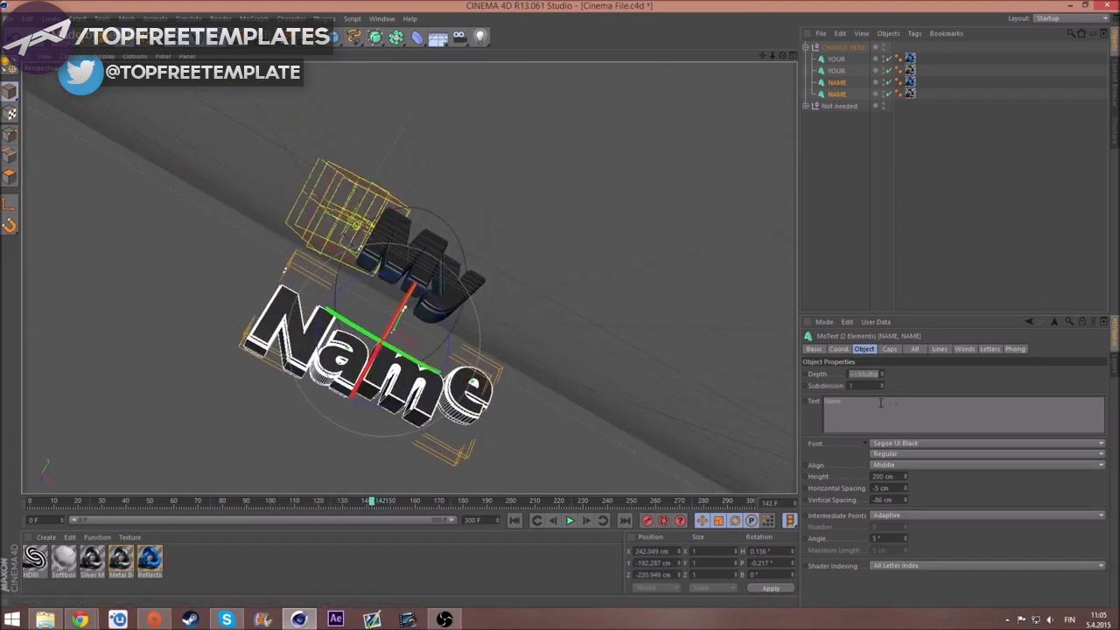
left_click(881, 403)
key("ctrl+a")
mouse_move(372, 505)
left_mouse_down()
mouse_move(213, 481)
mouse_move(531, 476)
mouse_move(646, 457)
mouse_move(751, 479)
left_mouse_up()
Set the render Save path to Cinema 4D PART 2\Render here\Render Files0000.
key("ctrl+b")
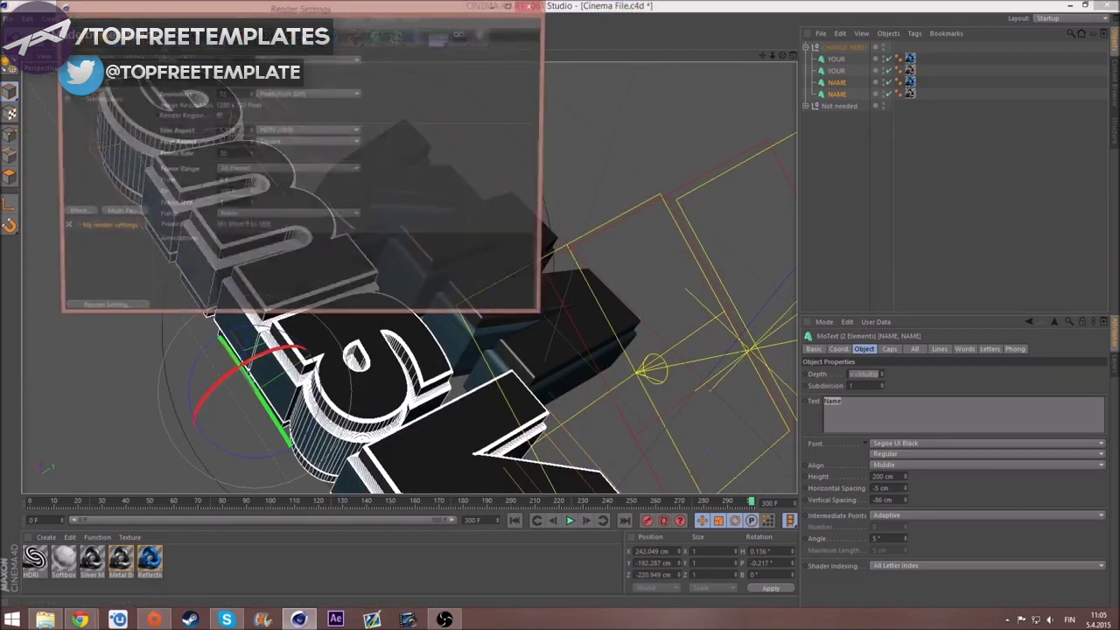
left_click(80, 56)
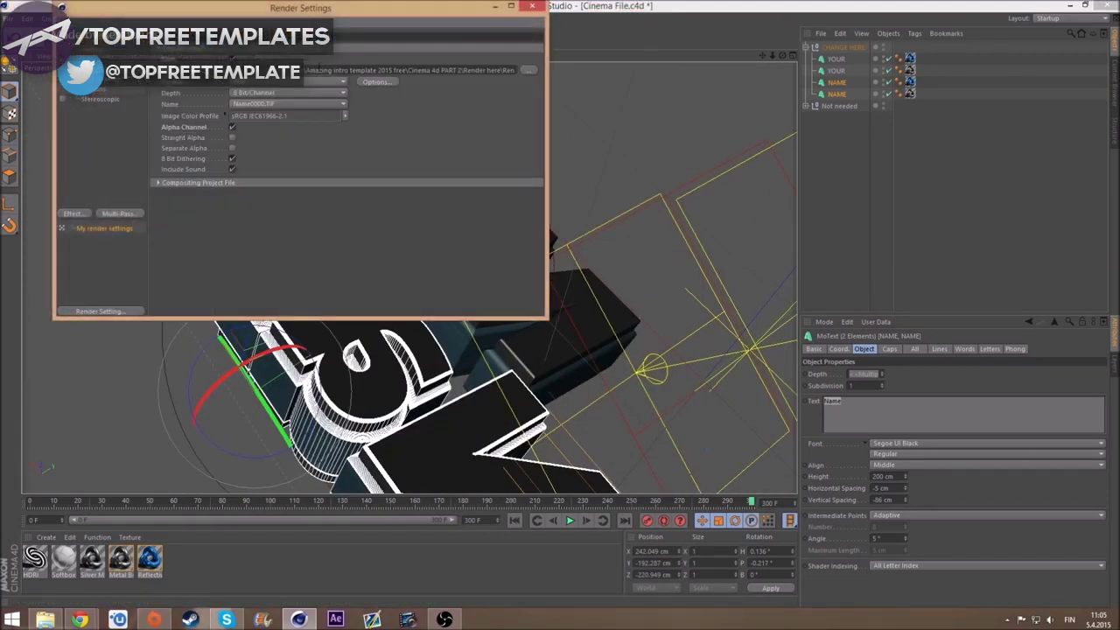
left_click(531, 69)
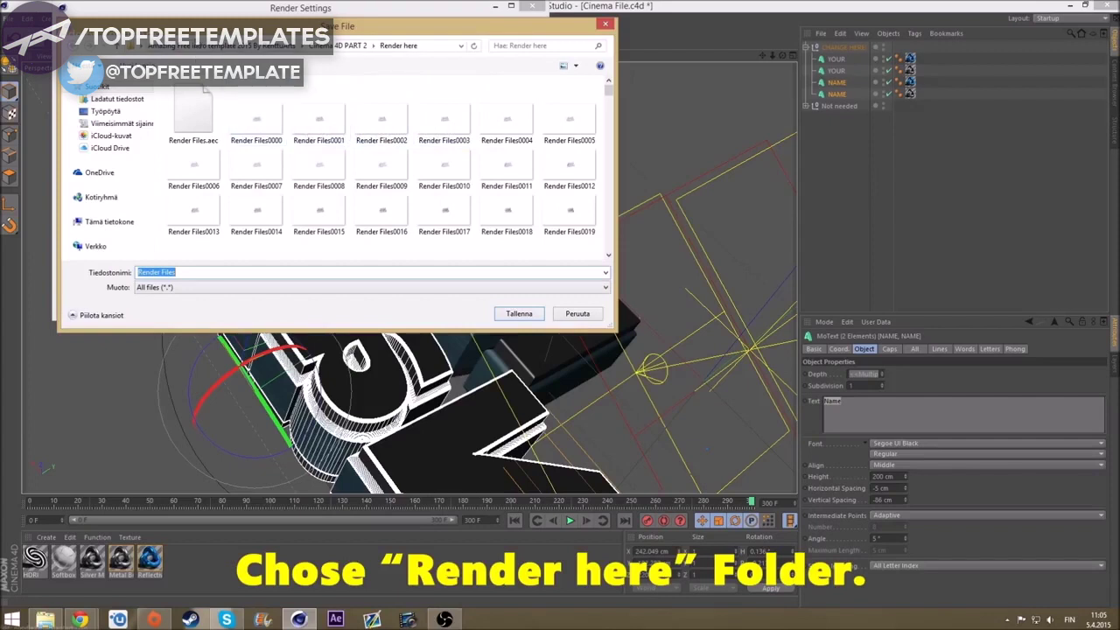
left_click(214, 46)
double_click(199, 112)
double_click(201, 99)
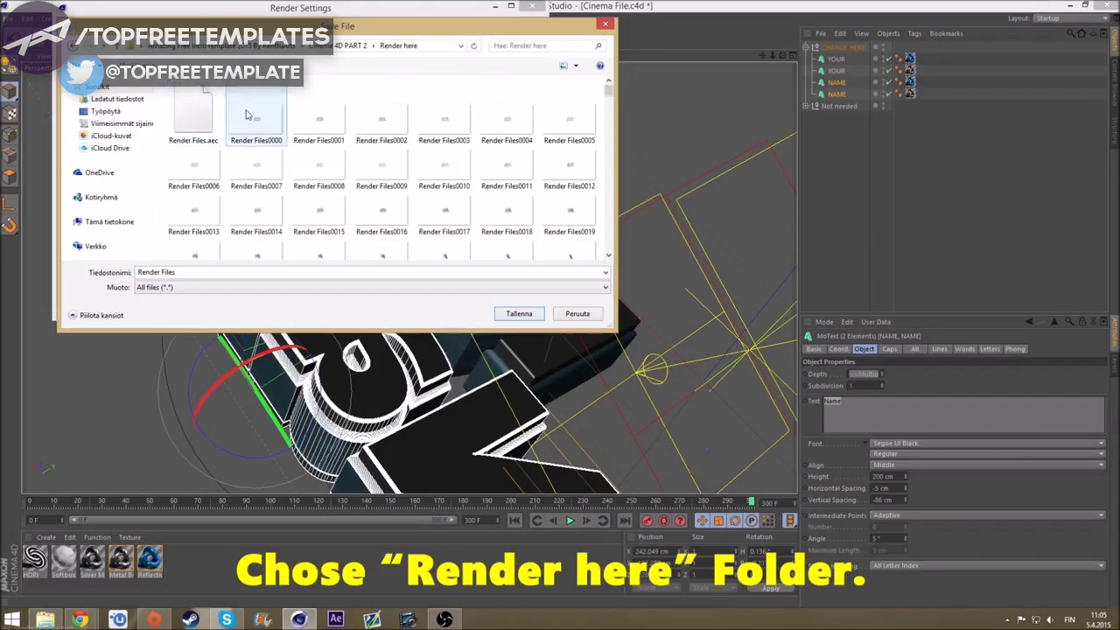
left_click(246, 114)
left_click(518, 313)
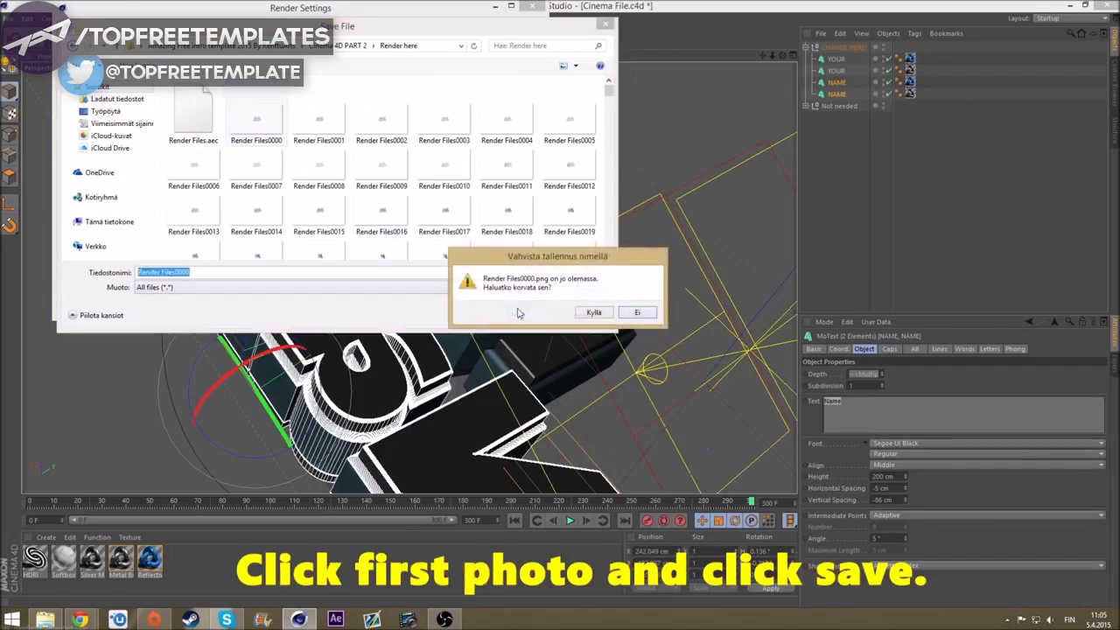
Confirm overwriting the existing frames and start rendering the animation with Shift+R.
left_click(592, 314)
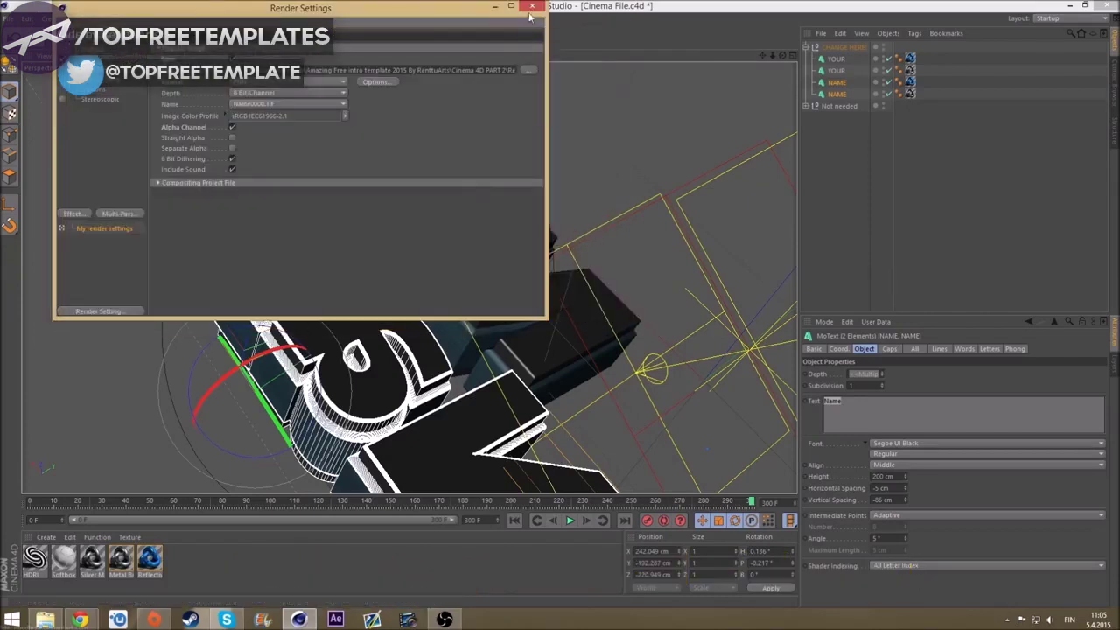
left_click(533, 10)
key("shift+r")
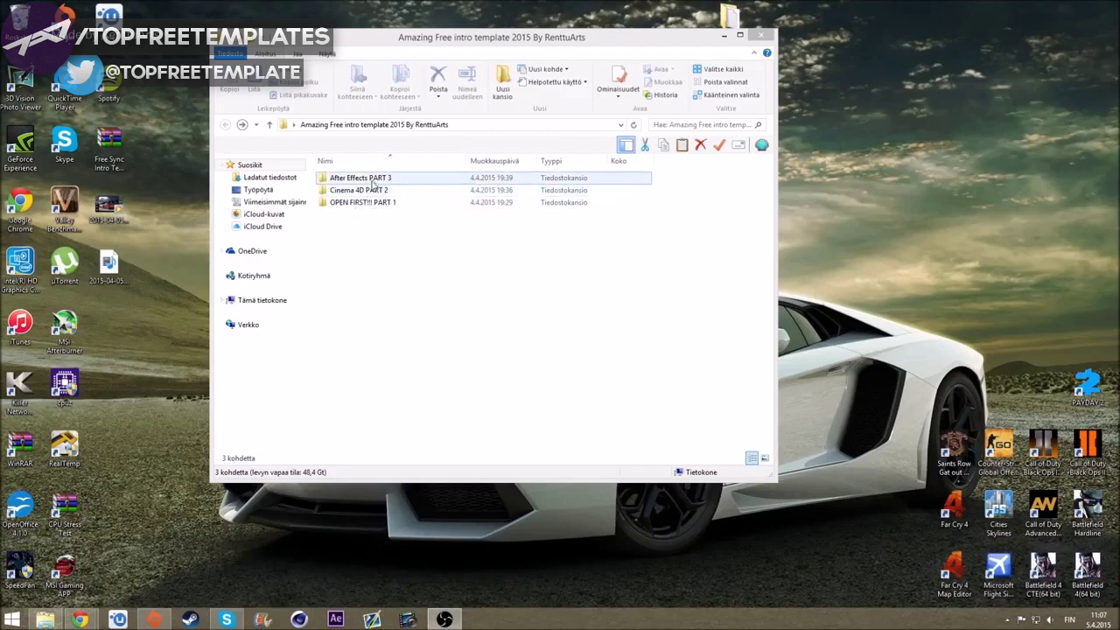
Copy the C4DImporter.aex file from the Cinema Import folder.
double_click(374, 181)
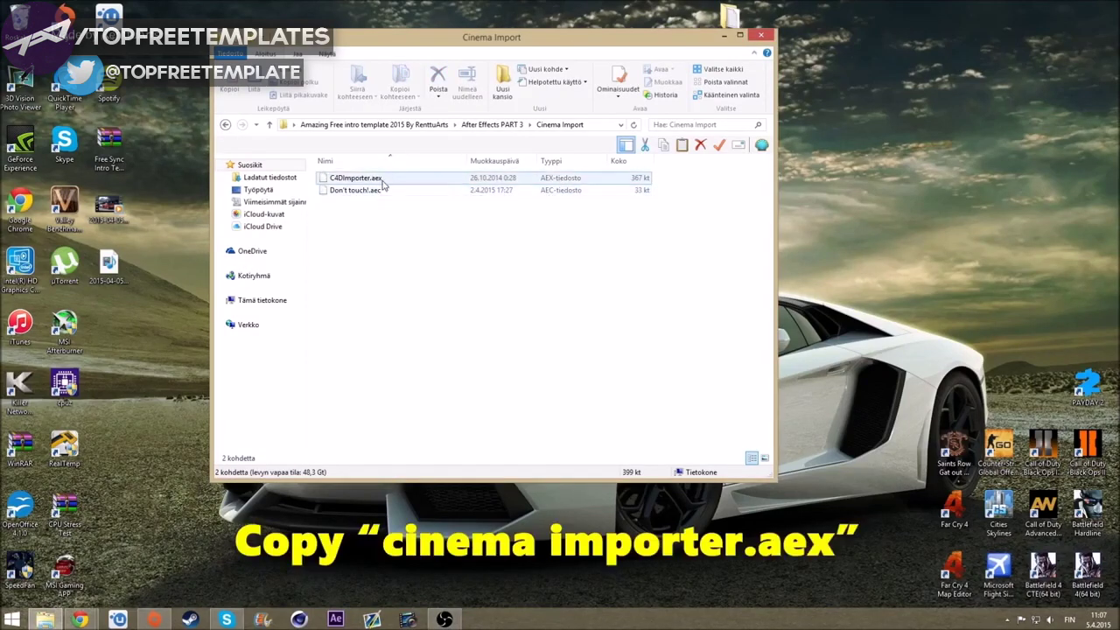
left_click(382, 181)
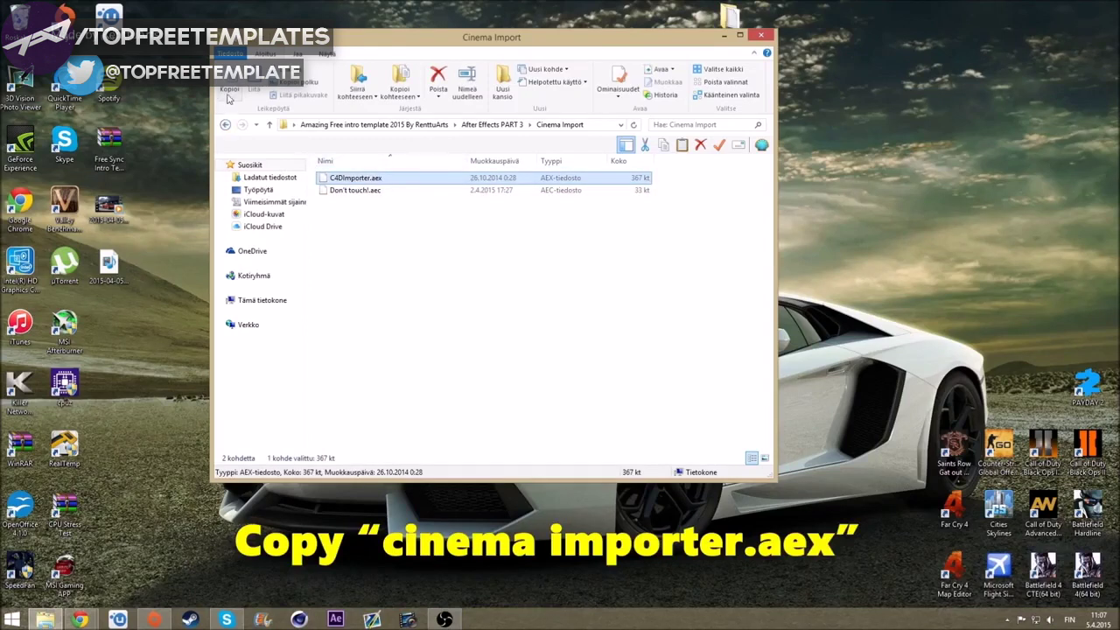
right_click(353, 179)
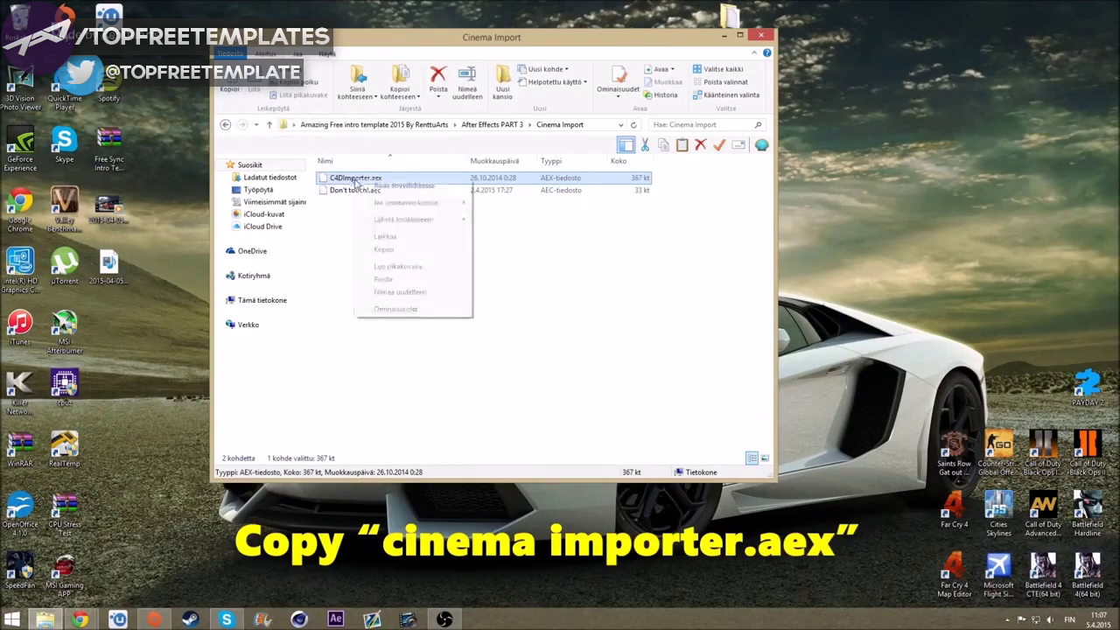
left_click(394, 252)
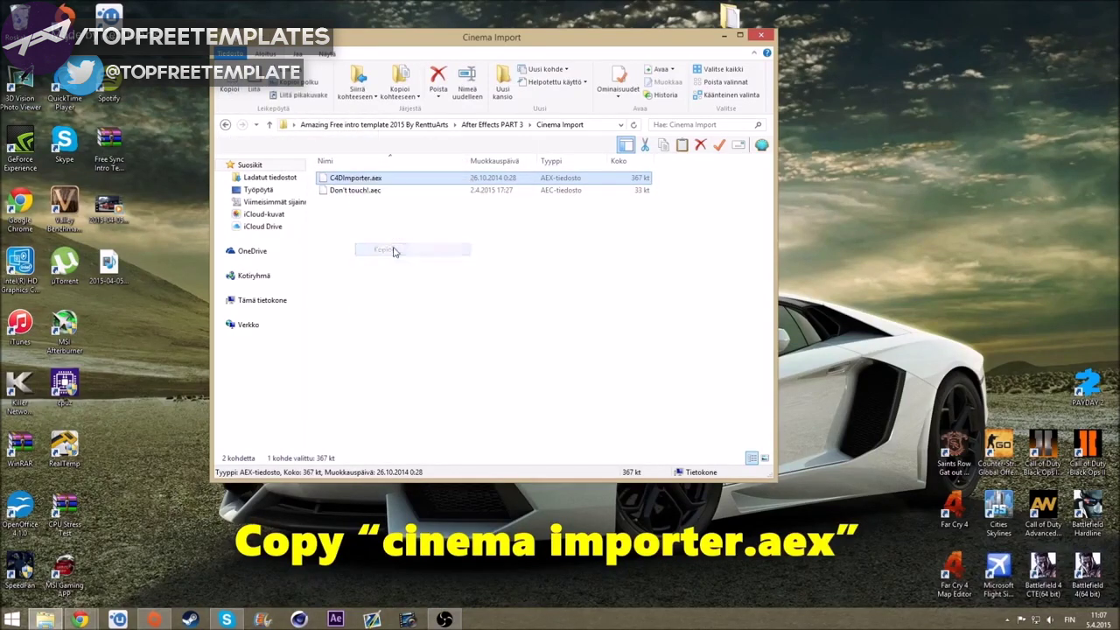
In a new Explorer window, browse to G:\Program Files (x86)\Adobe\2014 cc.
right_click(56, 618)
left_click(49, 562)
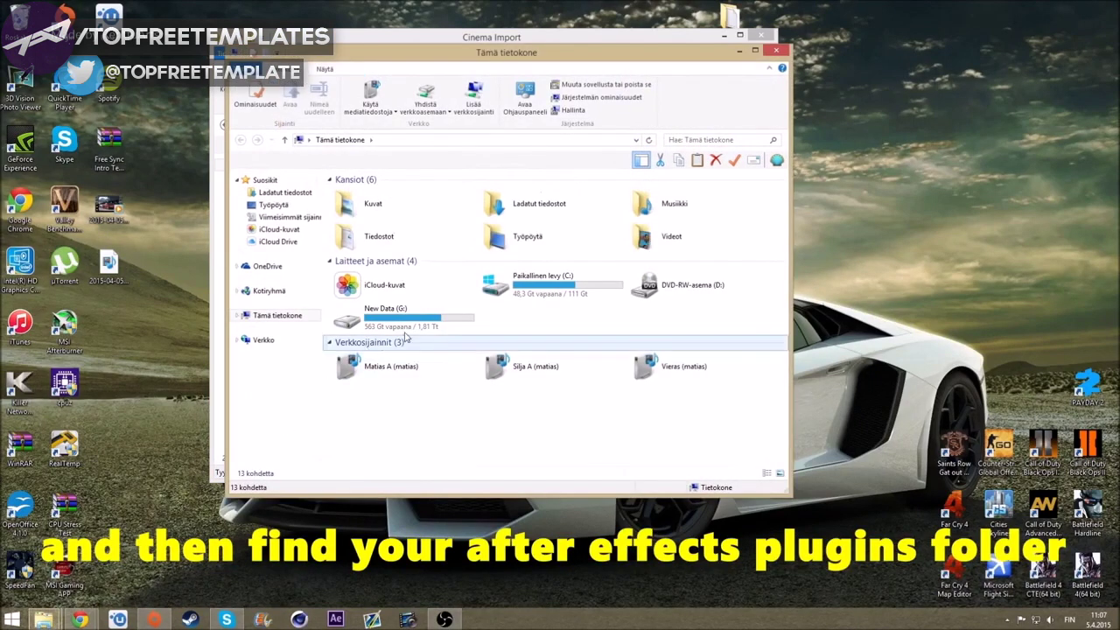
double_click(416, 329)
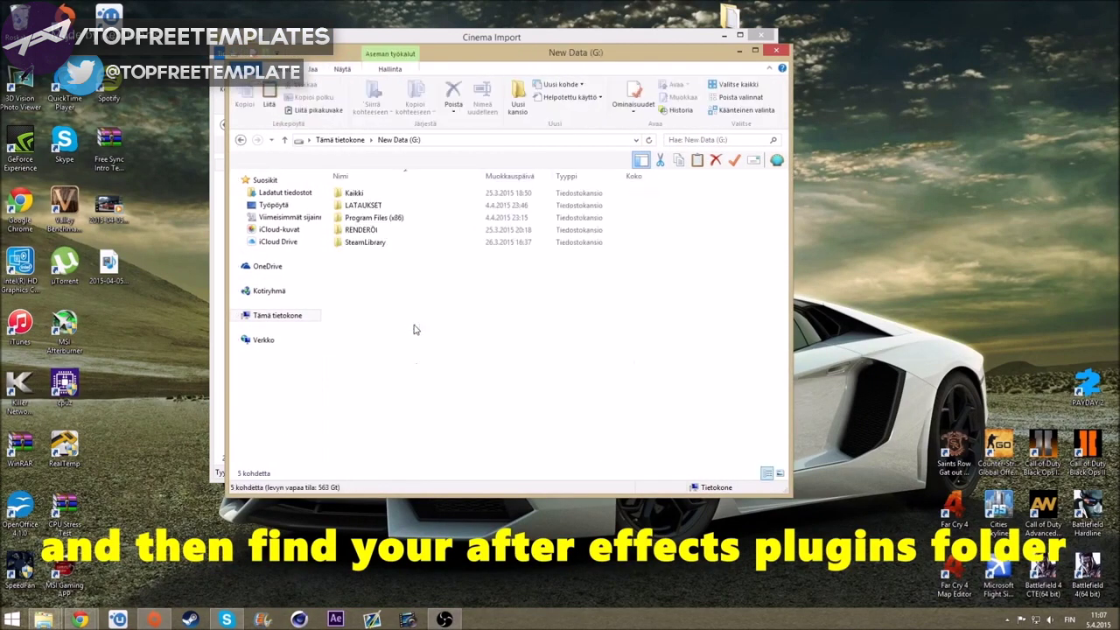
double_click(382, 217)
double_click(382, 199)
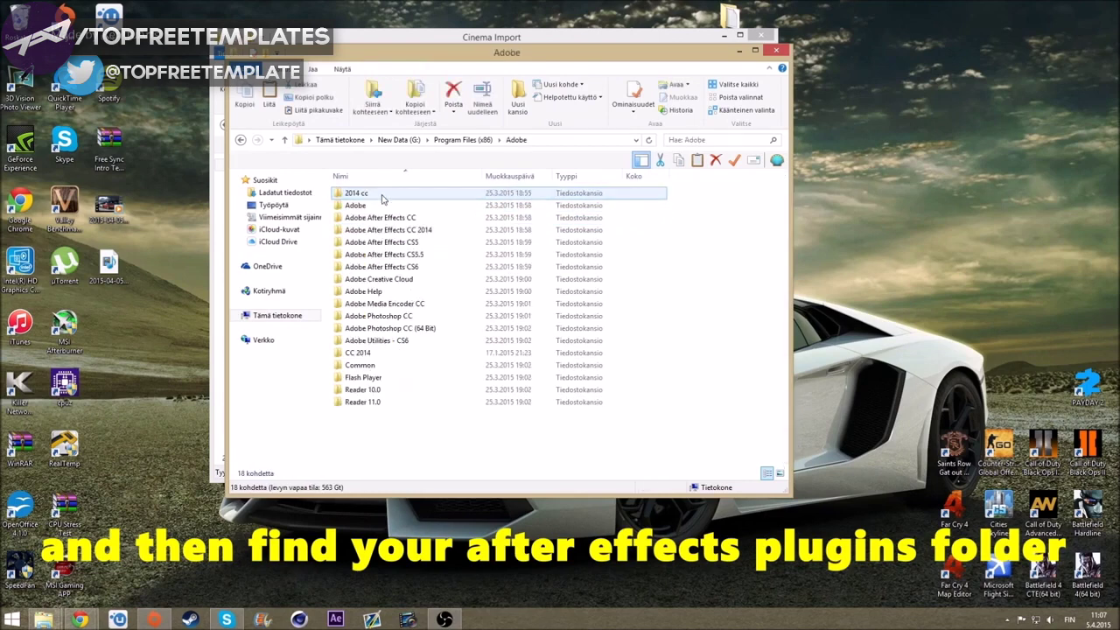
double_click(386, 194)
Go into Adobe After Effects CC 2014\Support Files\Plug-ins and bring up the paste menu.
left_click(393, 207)
double_click(393, 208)
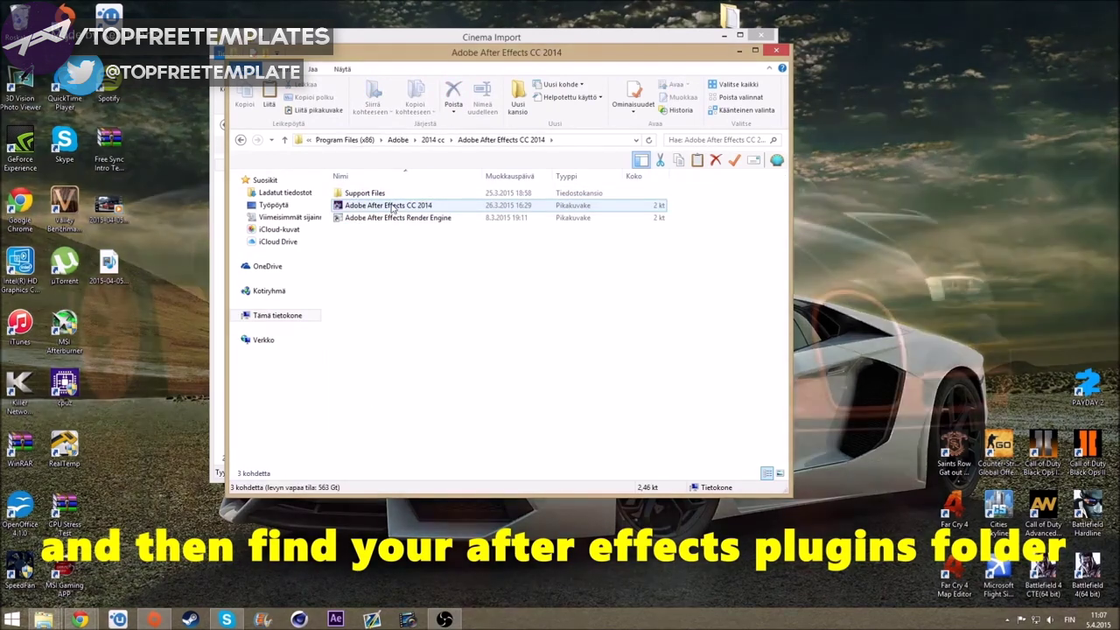
double_click(376, 205)
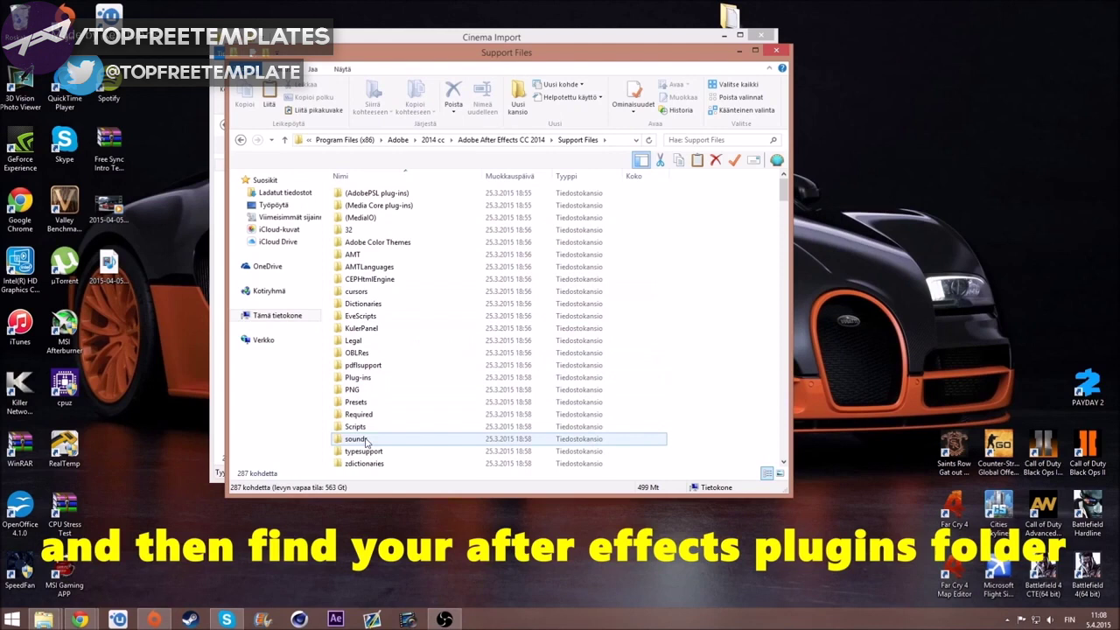
left_click(368, 382)
double_click(368, 381)
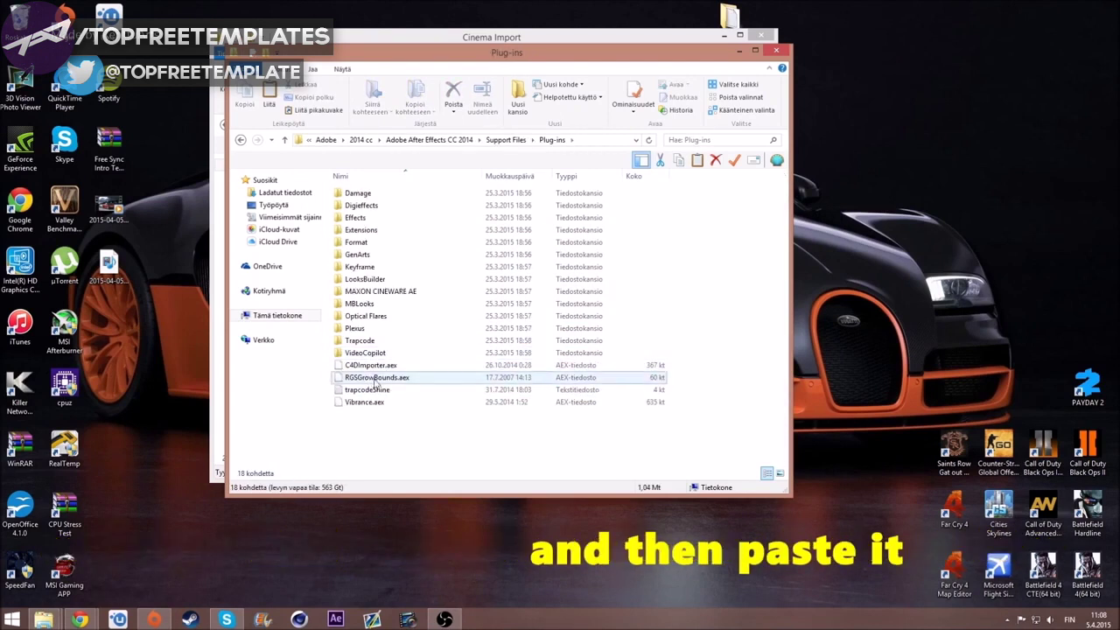
right_click(363, 425)
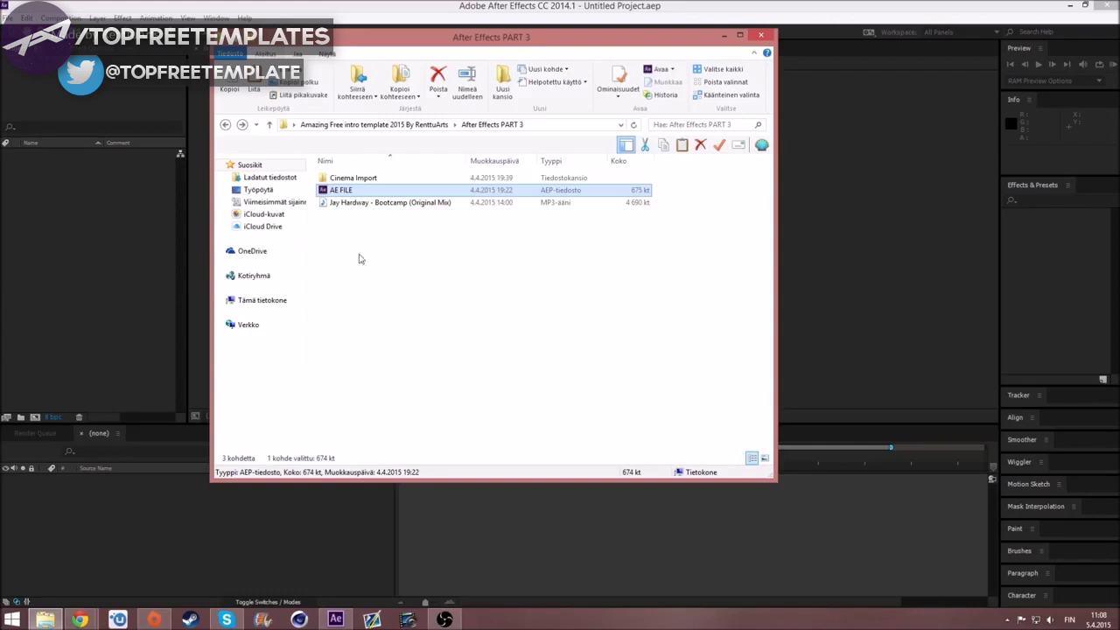
Dismiss the FlashExporter plug-in error and the duplicate effect plug-ins warning.
left_click(729, 35)
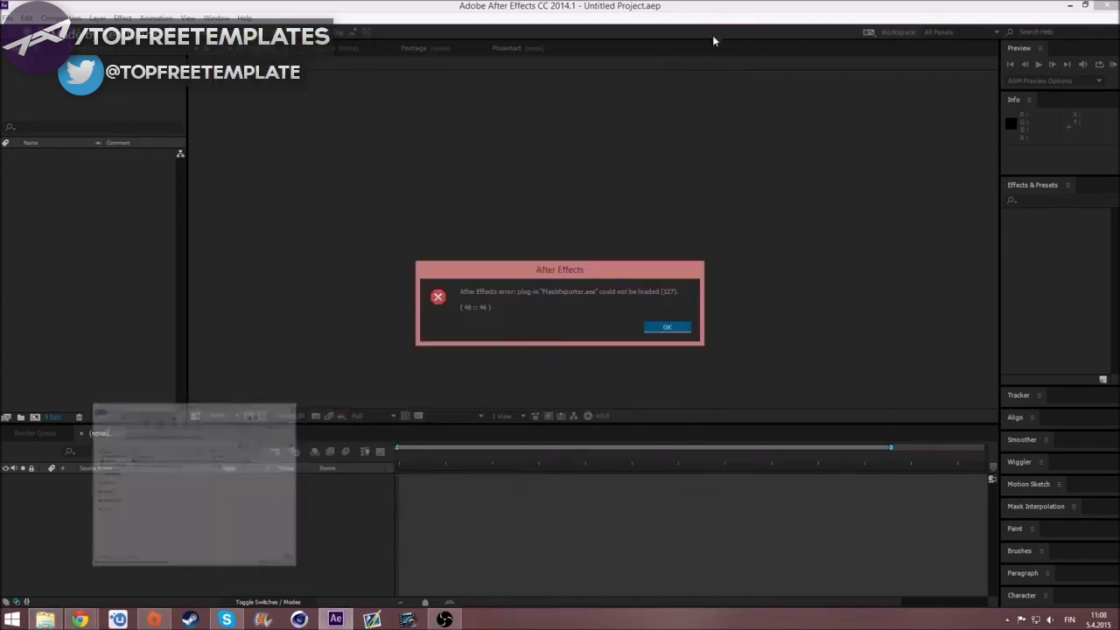
left_click(663, 326)
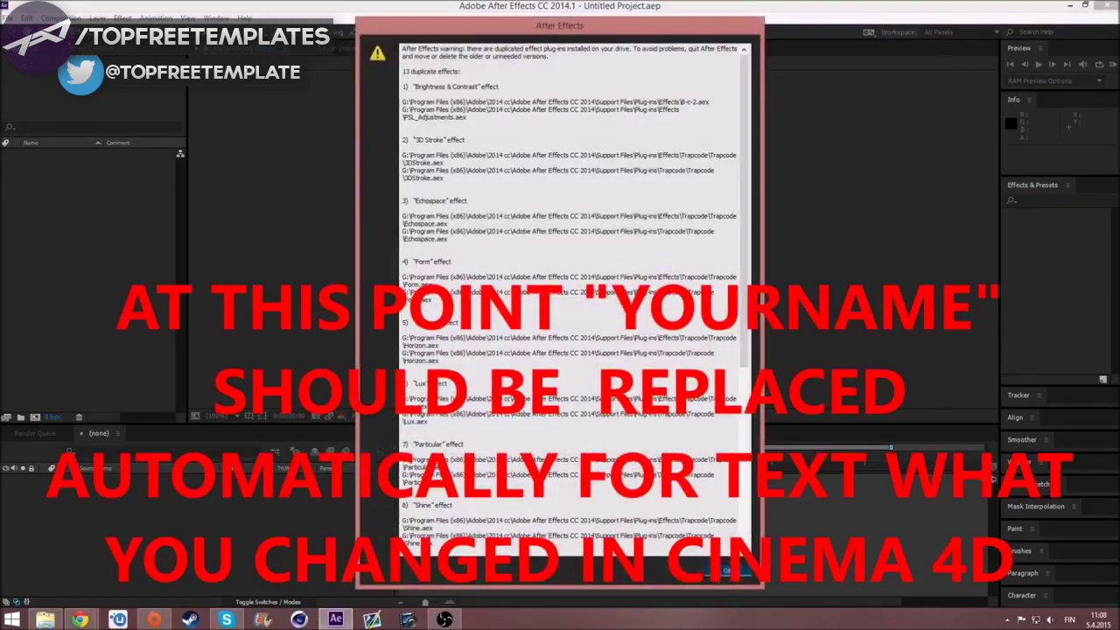
left_click(726, 570)
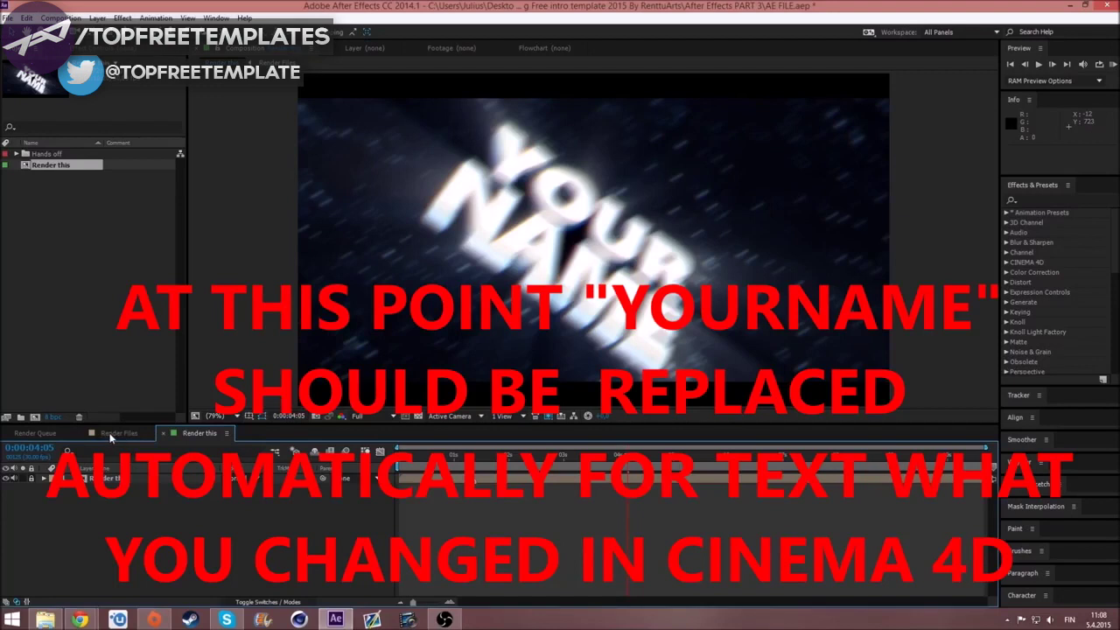
Add the Render this composition to the Render Queue and bring up its output format list.
left_click(43, 435)
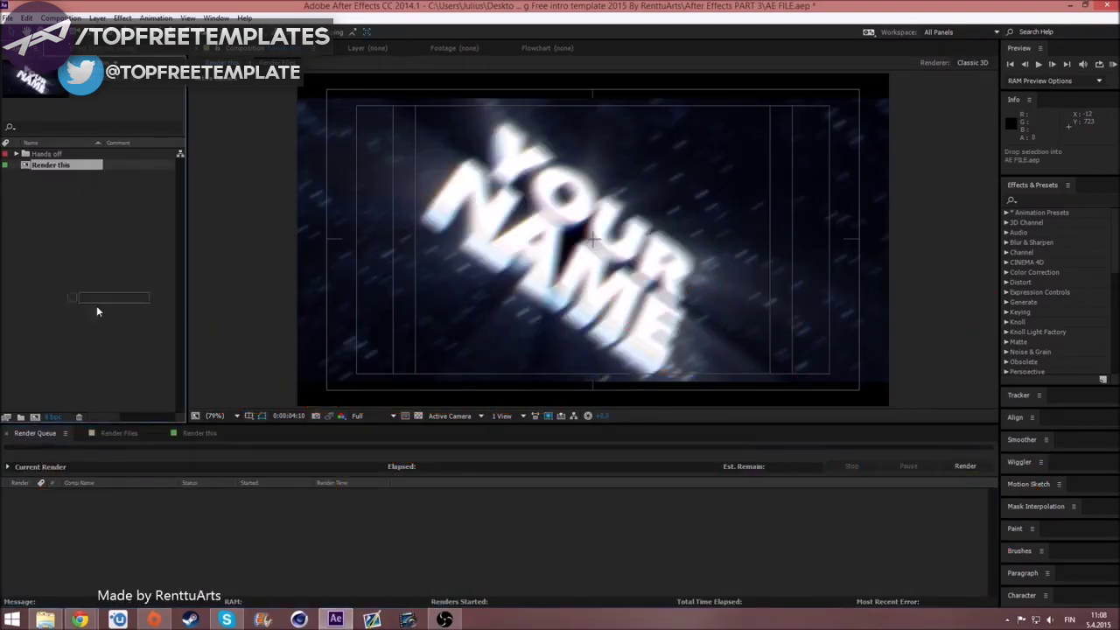
left_click_drag(138, 517, 138, 517)
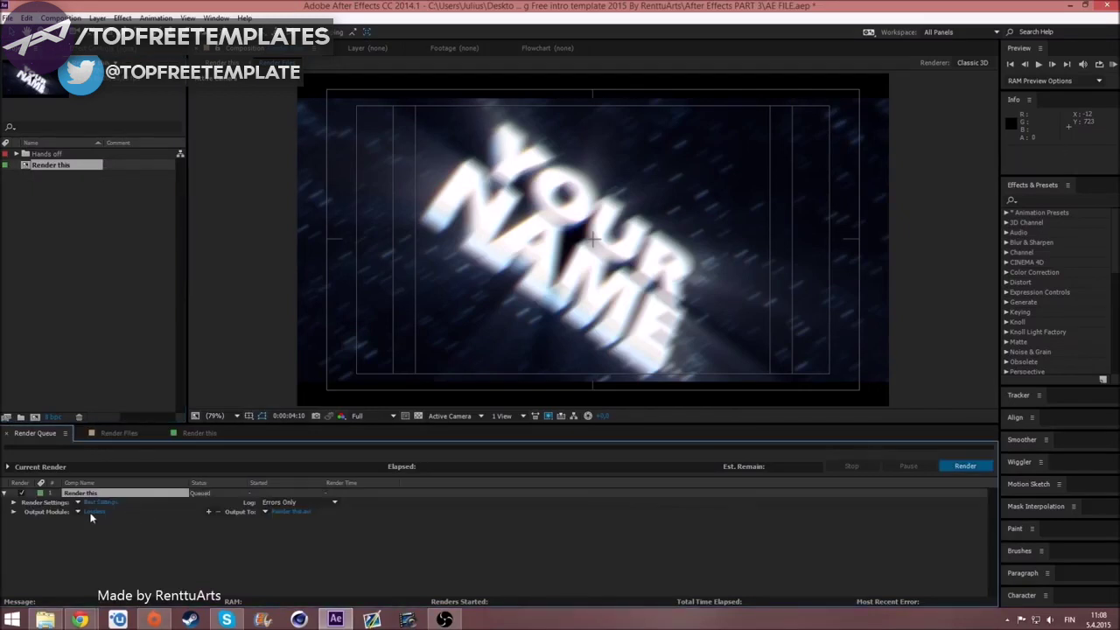
left_click(93, 512)
left_click(517, 163)
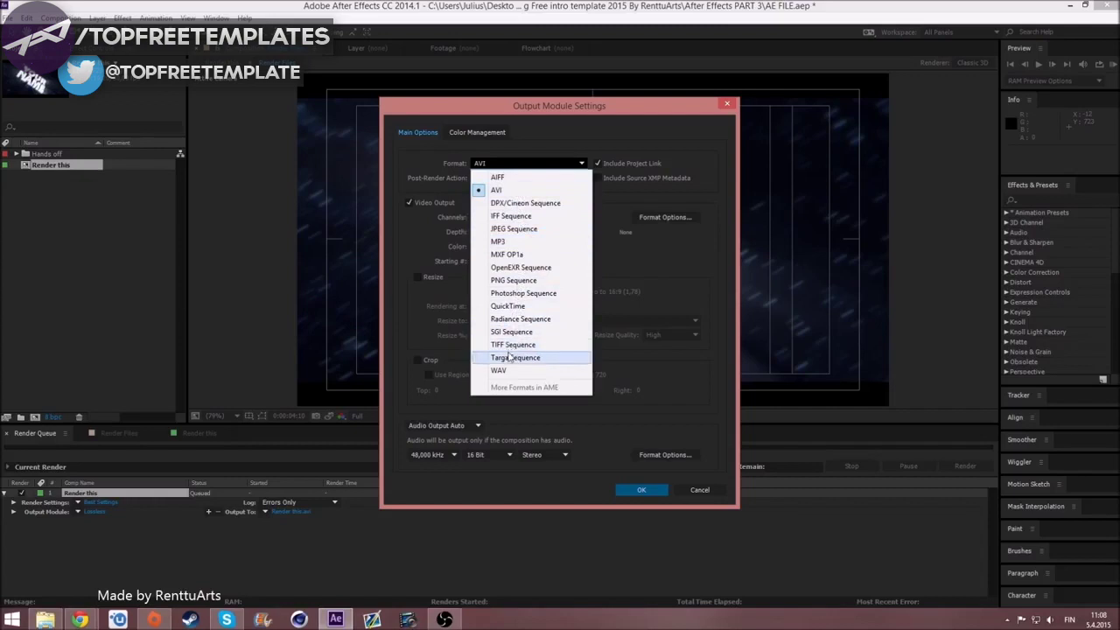
Set the output format to QuickTime with the H.264 video codec.
left_click(508, 306)
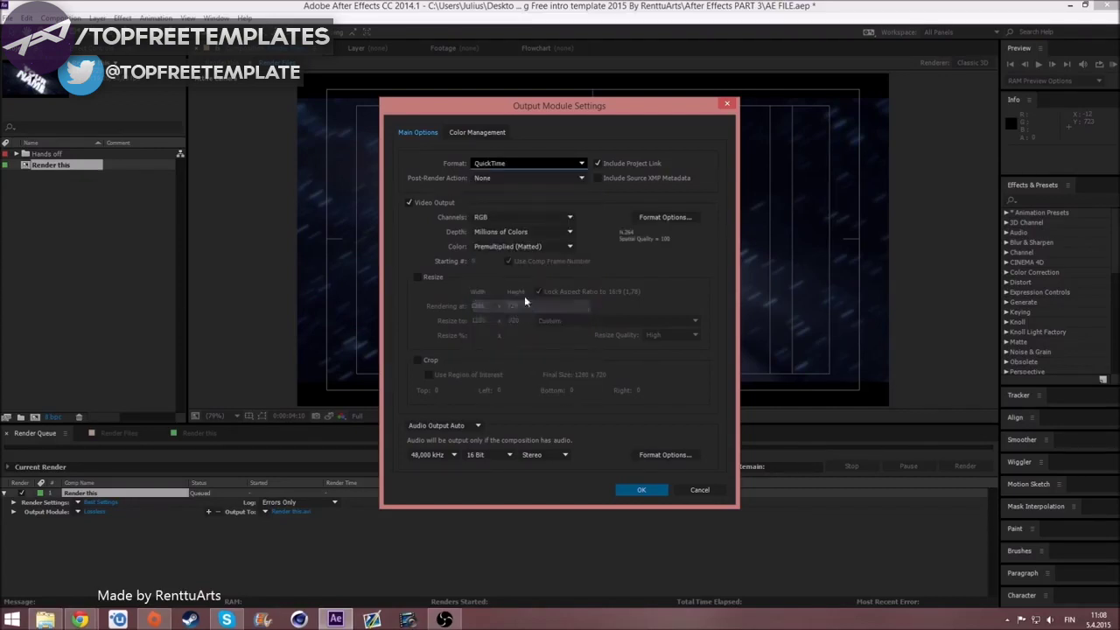
left_click(652, 218)
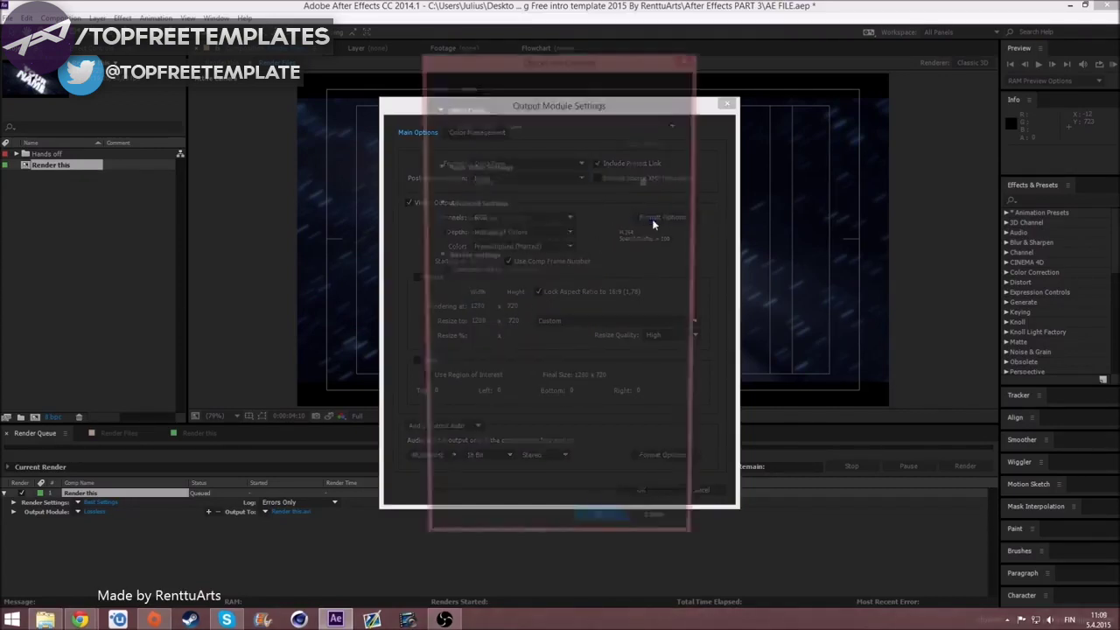
left_click(575, 121)
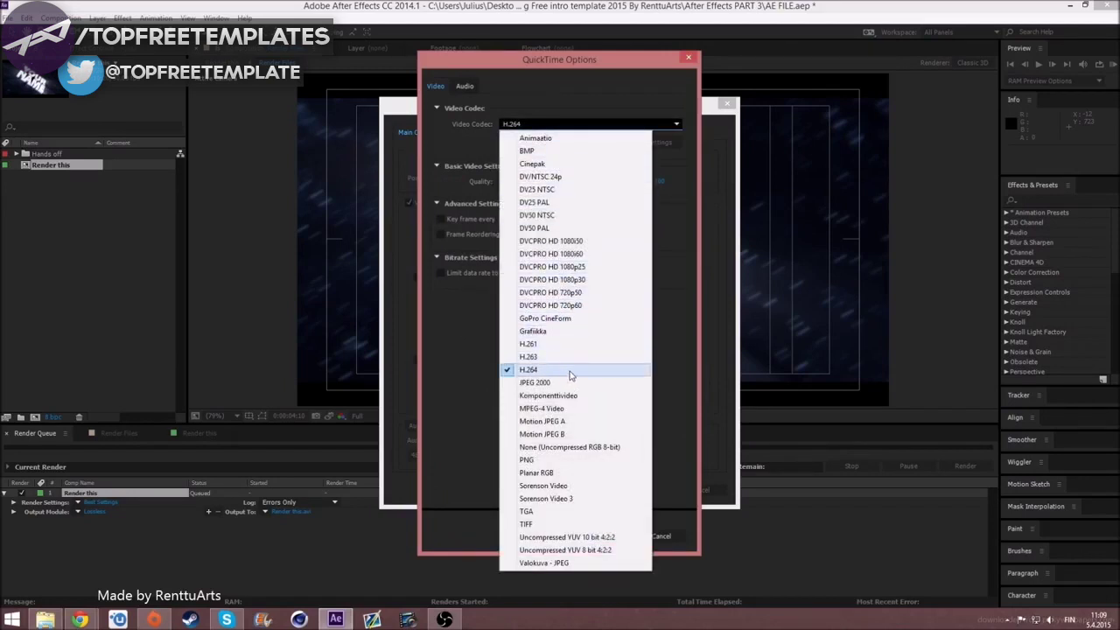
left_click(570, 374)
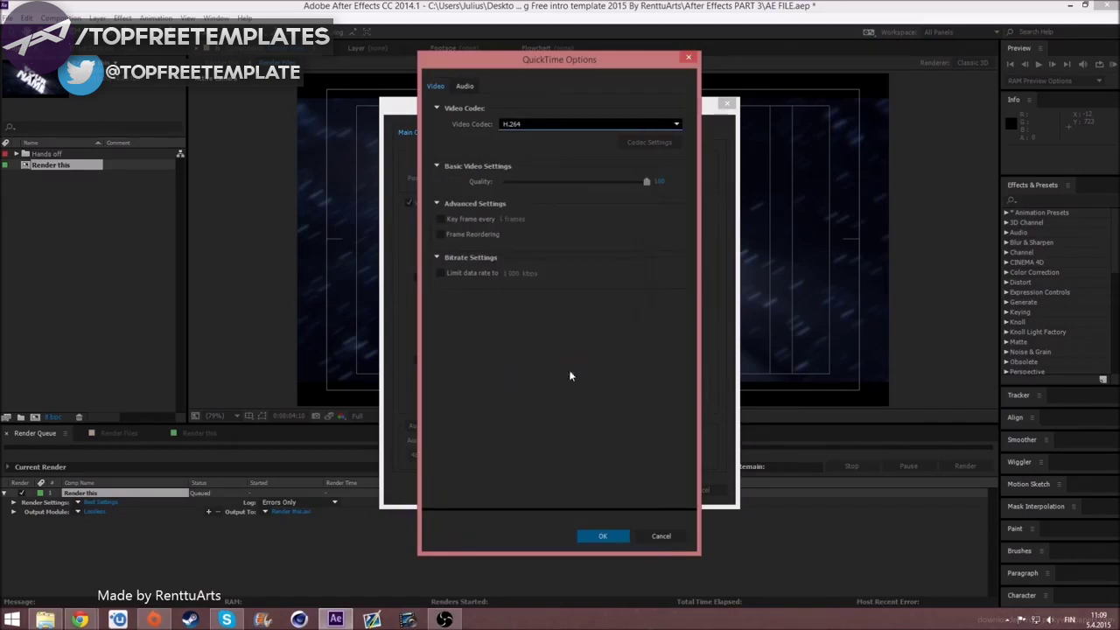
left_click(590, 535)
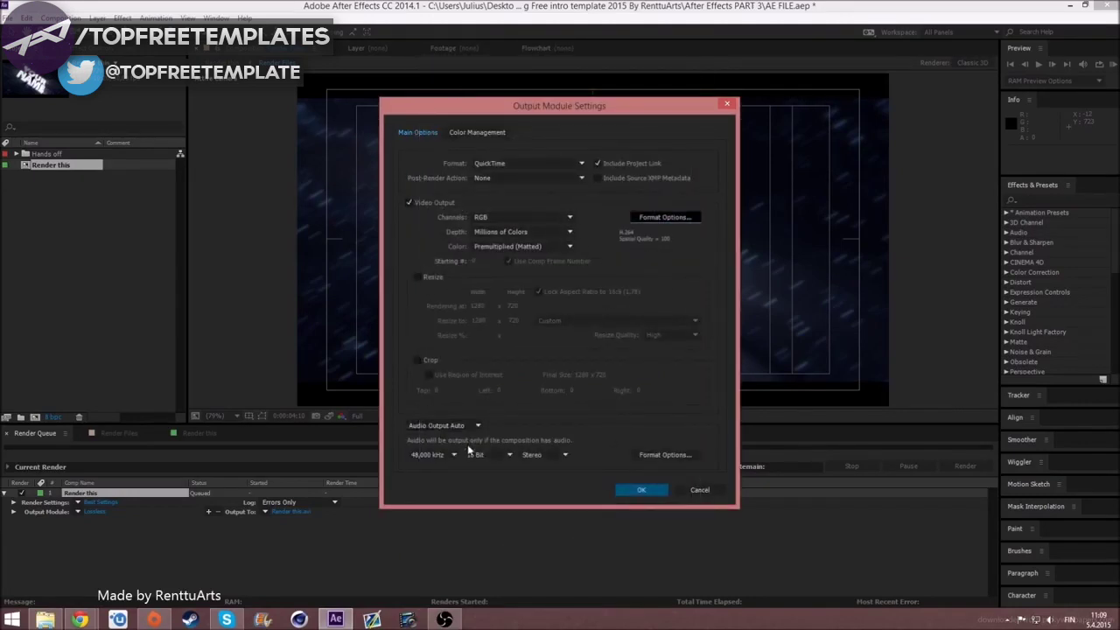
left_click(642, 492)
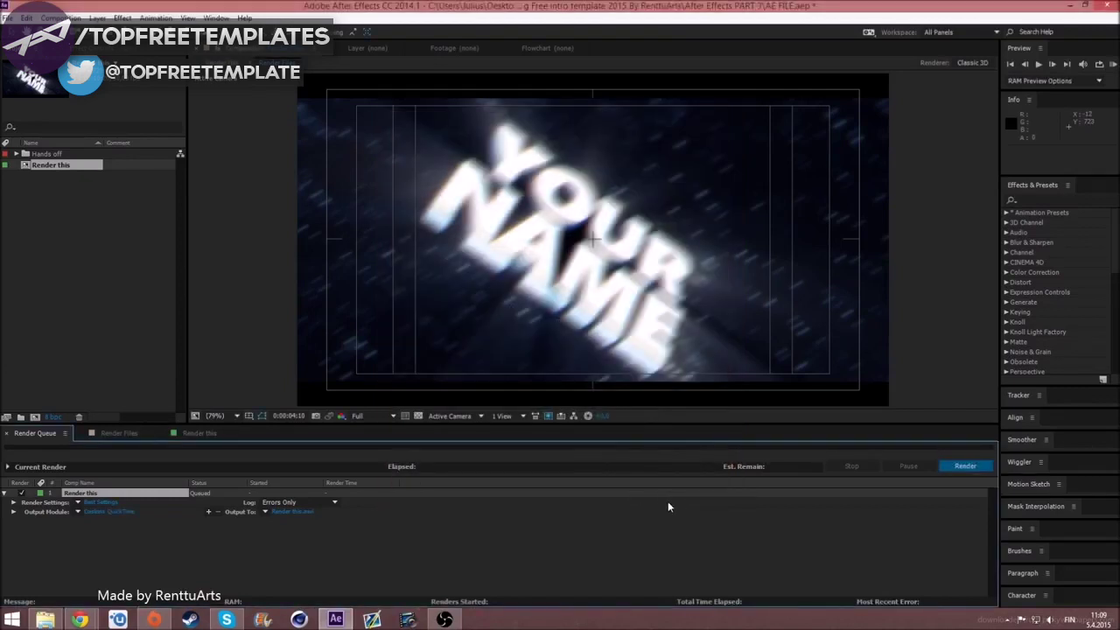